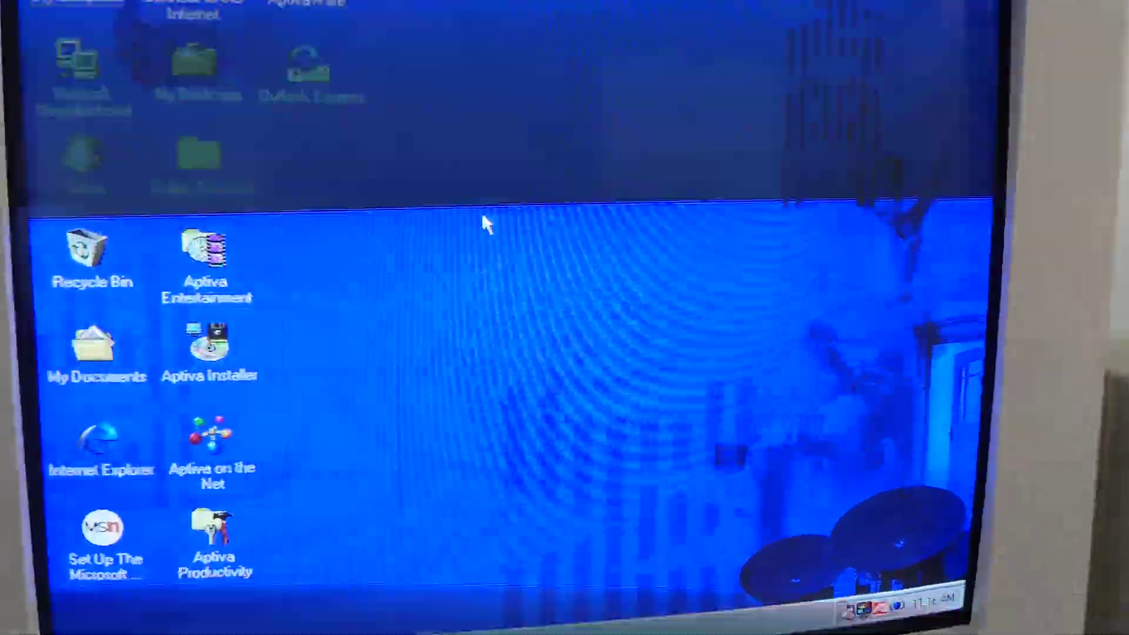
Open Display Properties at the Screen Saver tab and bring up the IBM Win95 Saver settings
right_click(484, 222)
click(578, 426)
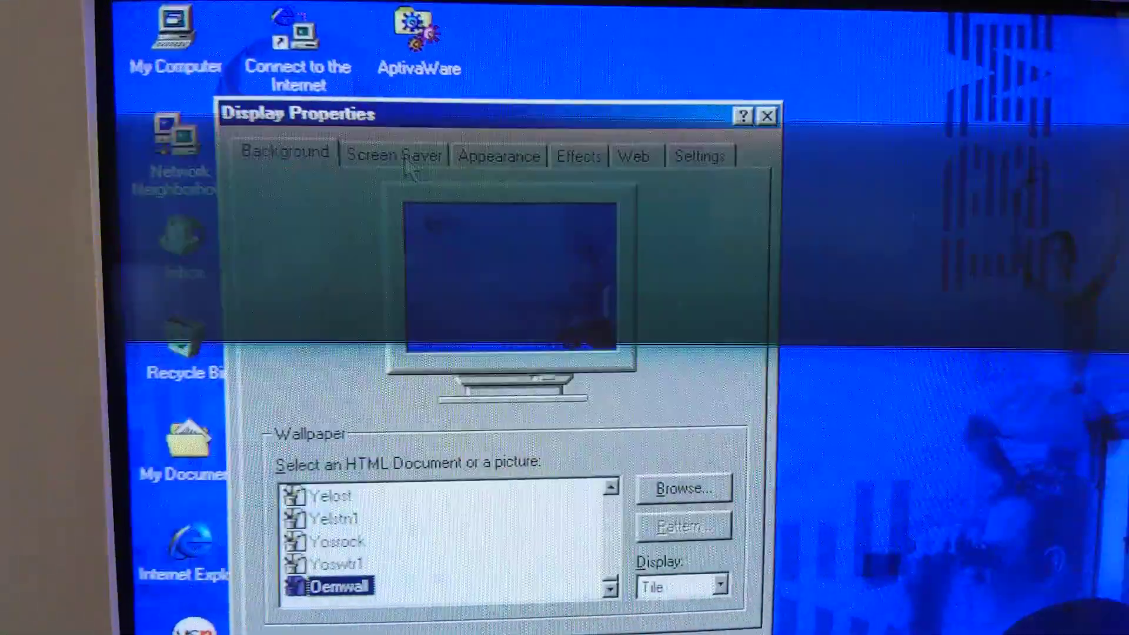
click(402, 164)
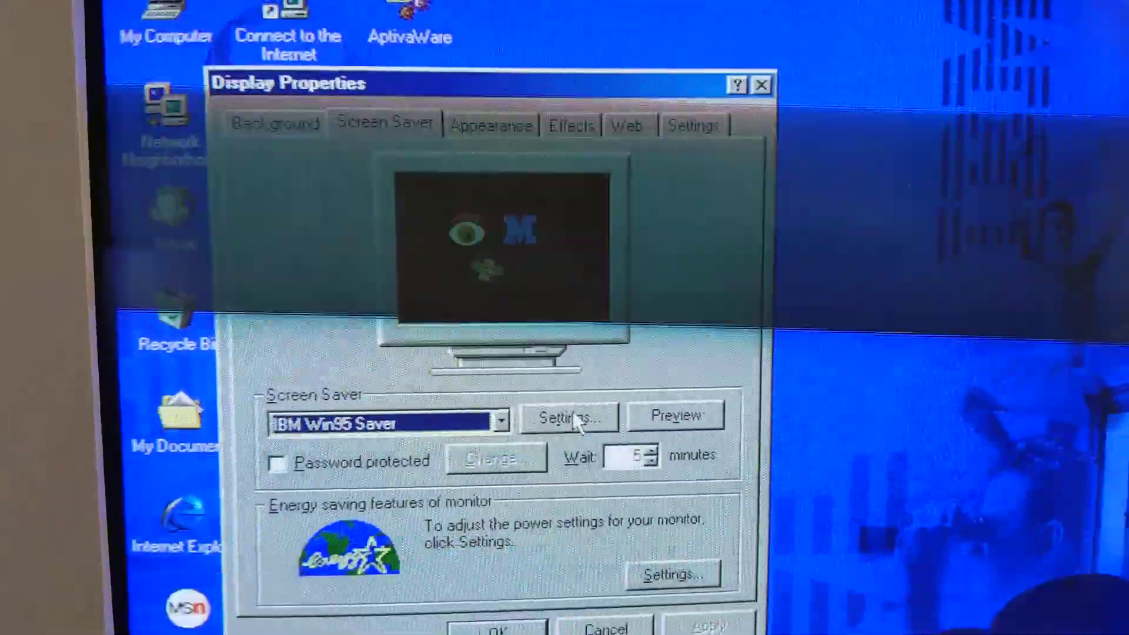
click(572, 426)
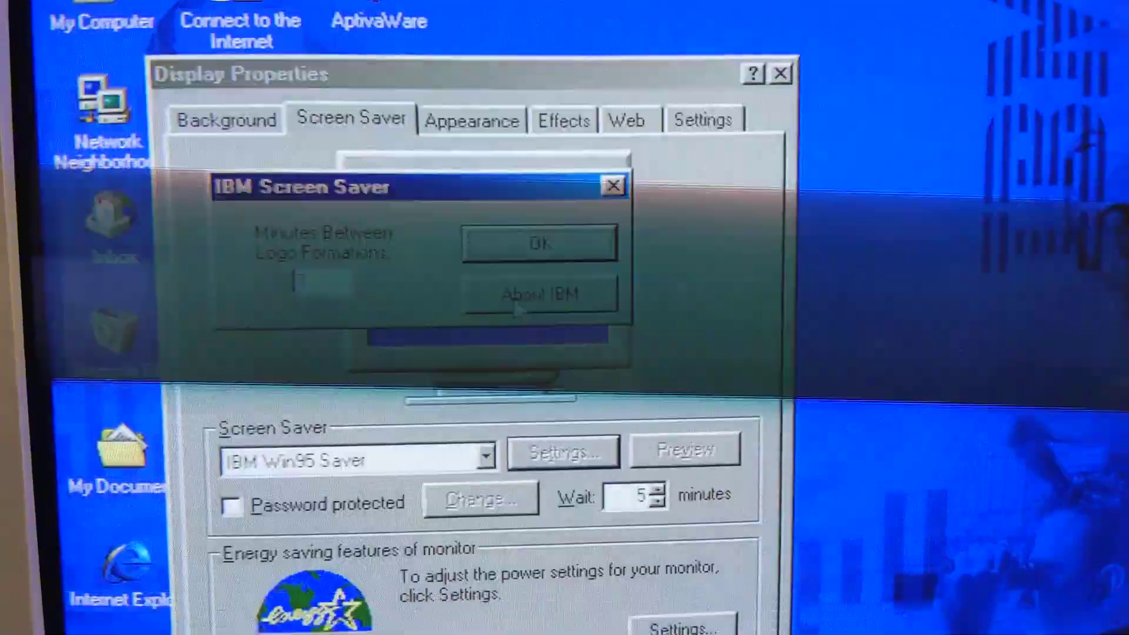
View the IBM screen saver's About information, then dismiss it
click(550, 294)
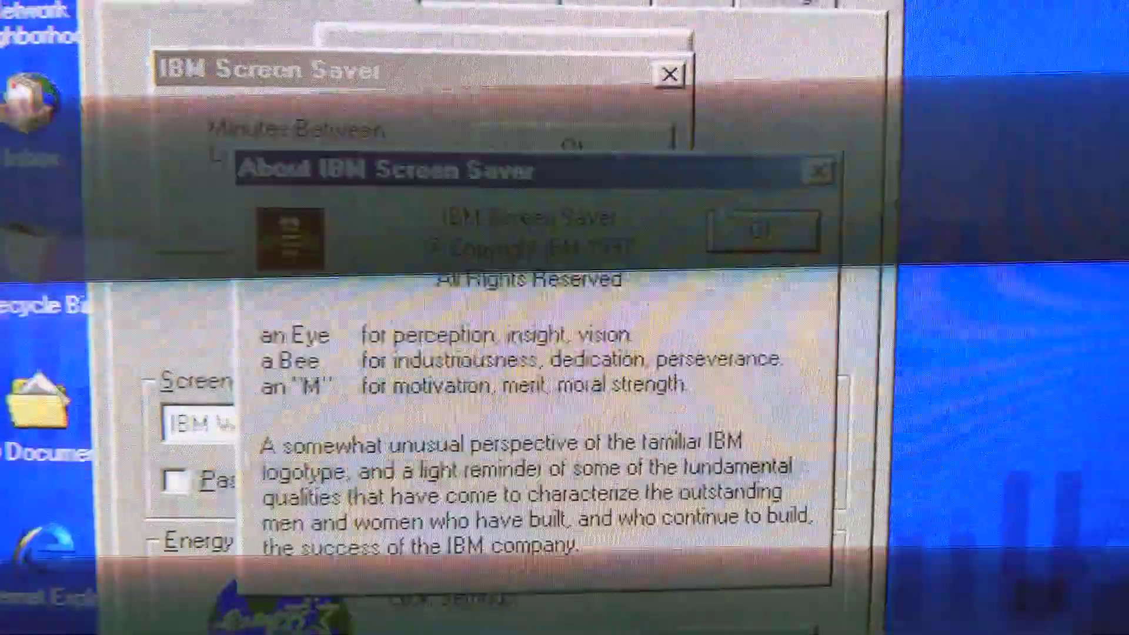
key(Return)
Close the IBM saver settings and preview the eye-bee-M animation full screen
click(617, 172)
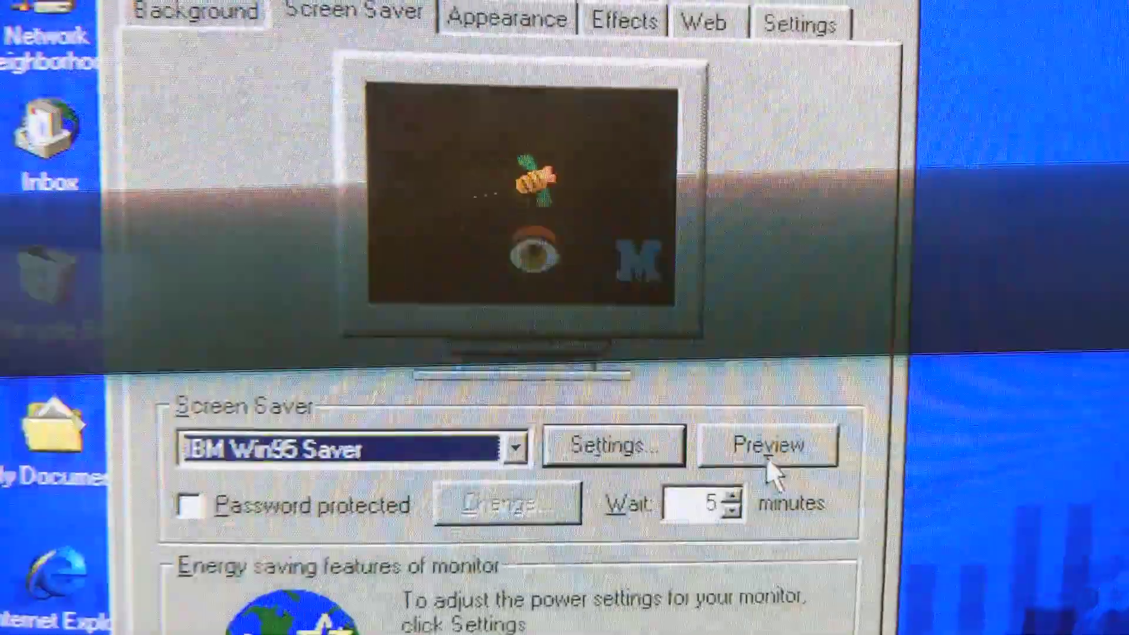
click(799, 470)
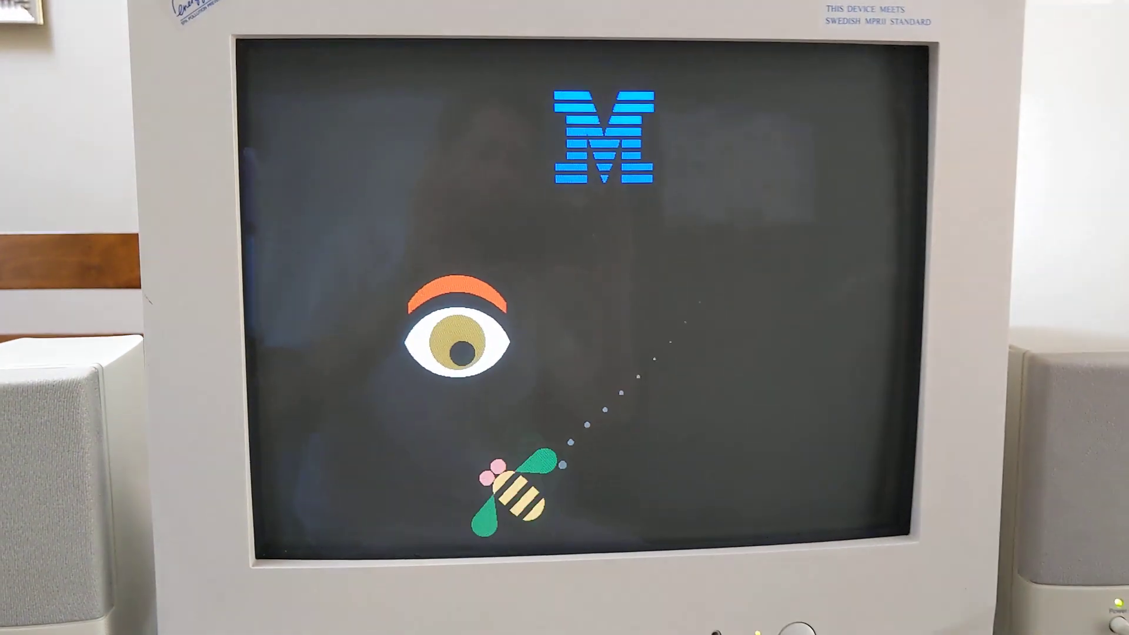